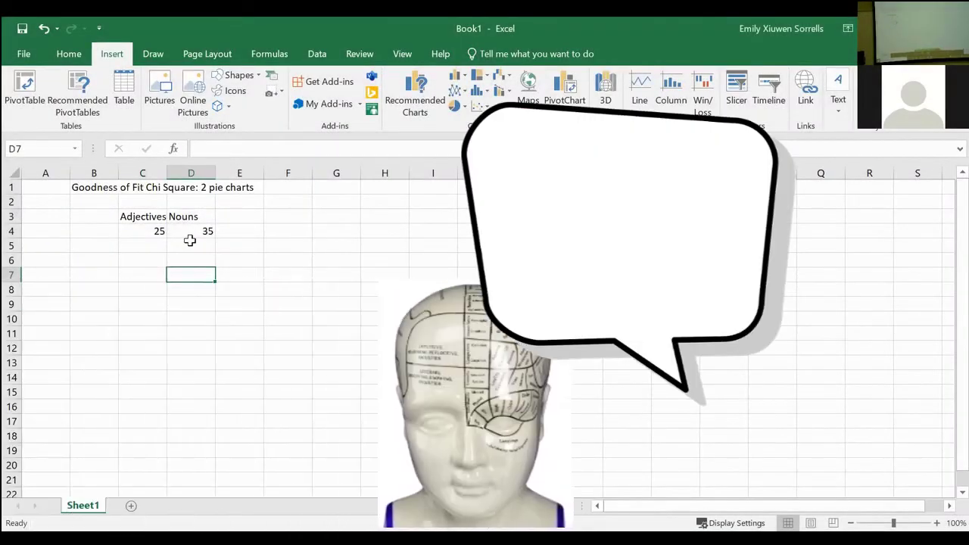
Step: Insert a 2-D pie chart from the Adjectives and Nouns data in C3:D4
left_click_drag(125, 215, 208, 232)
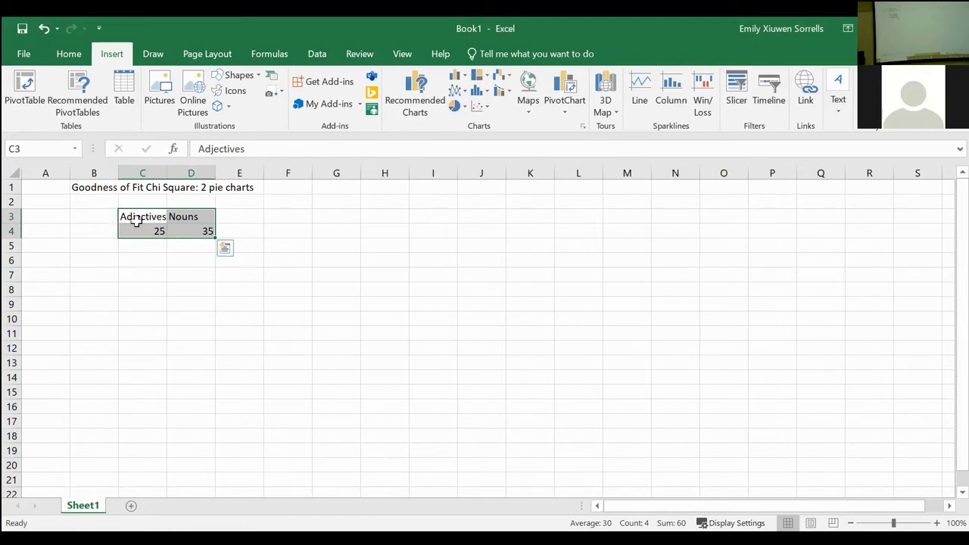
left_click(141, 281)
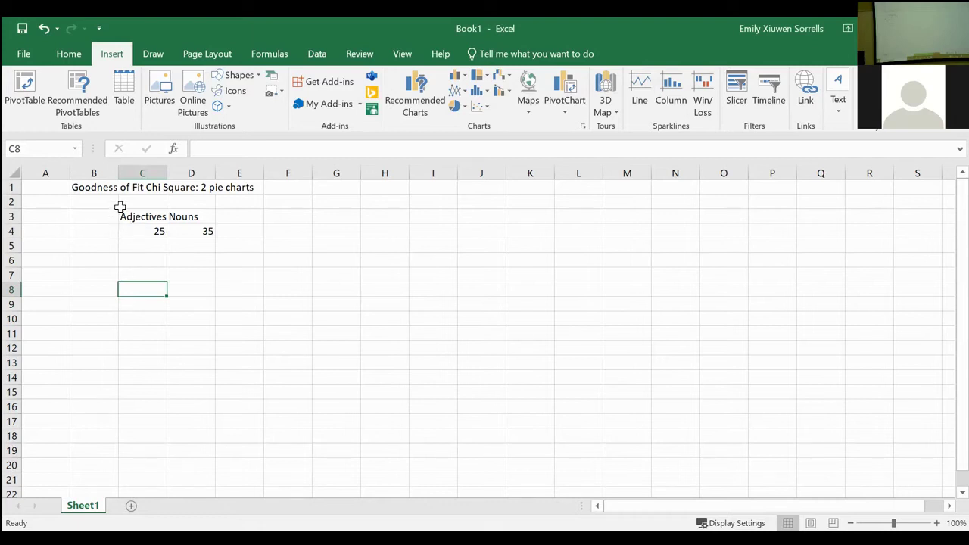
left_click_drag(125, 217, 193, 231)
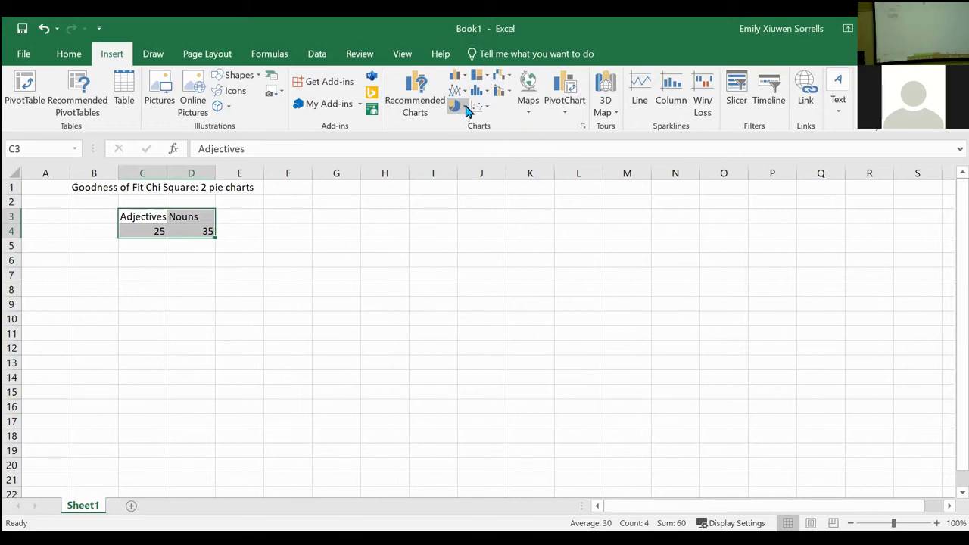
left_click(465, 108)
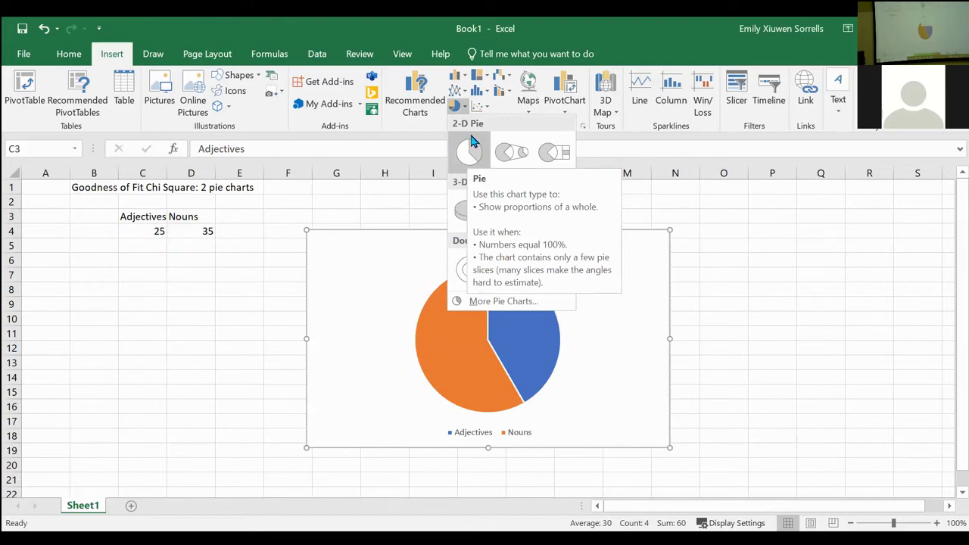
left_click(465, 149)
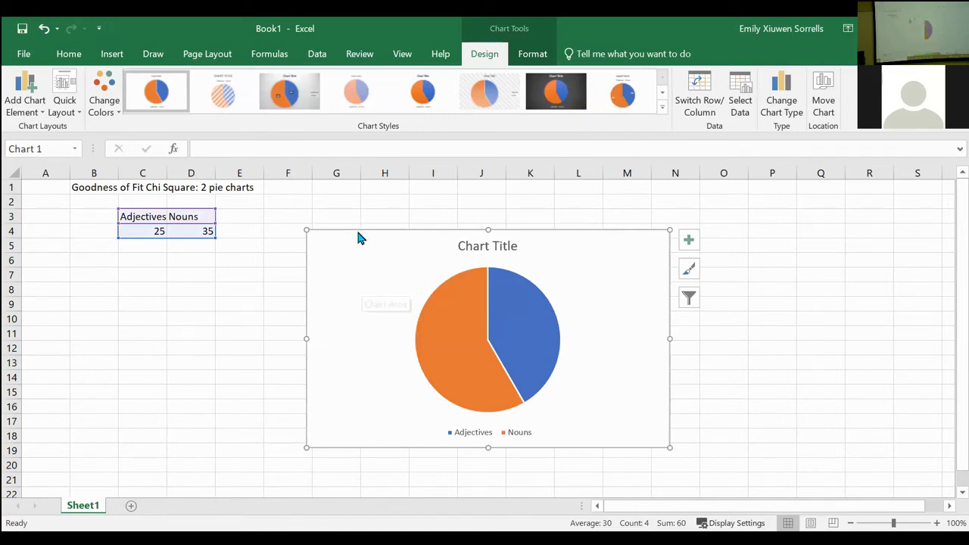
Step: Move the pie chart onto a new sheet named 'Word Type'
right_click(359, 236)
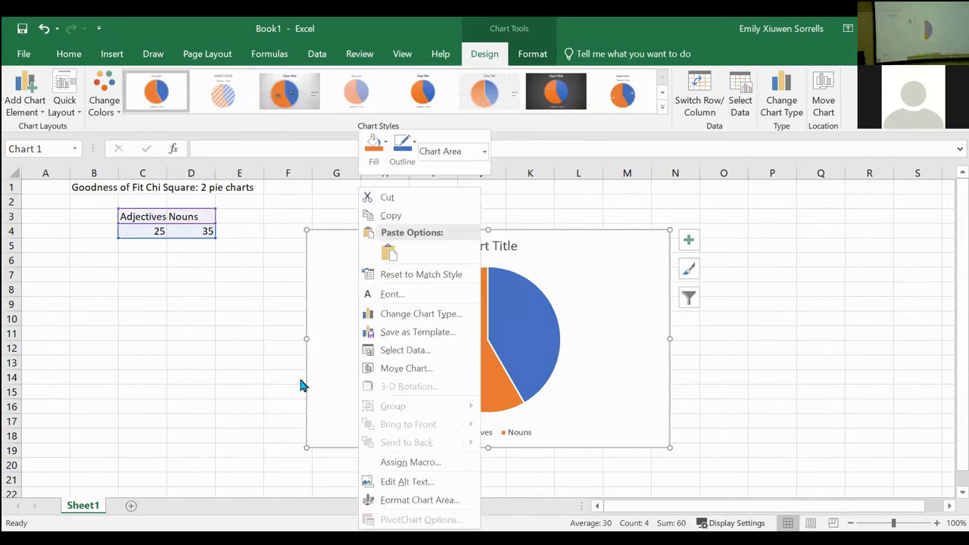
left_click(408, 369)
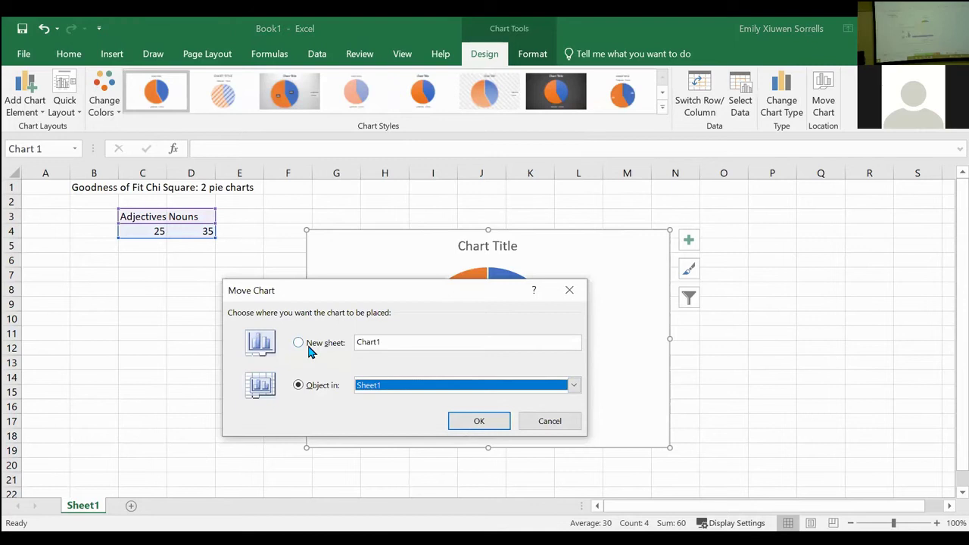
left_click(308, 346)
left_click(373, 337)
type("Word Type")
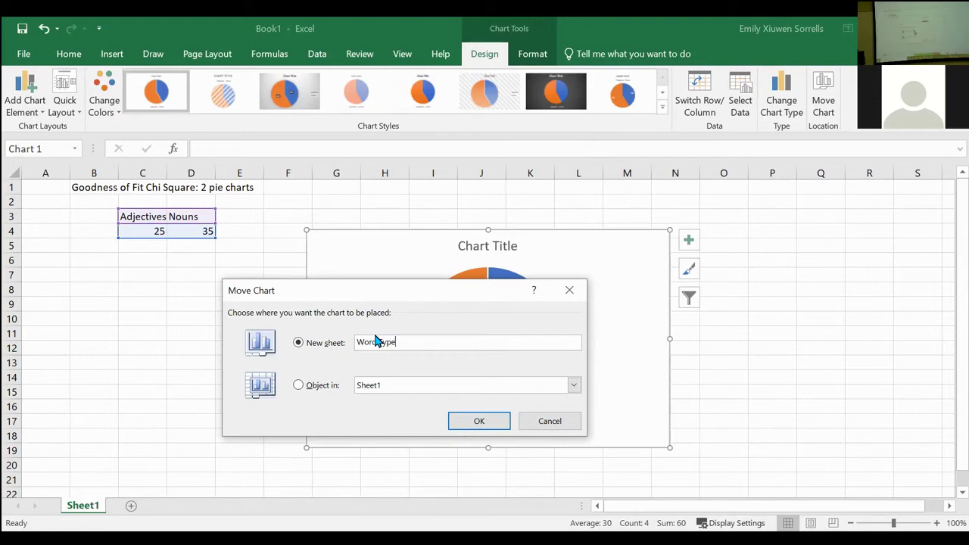
left_click(462, 423)
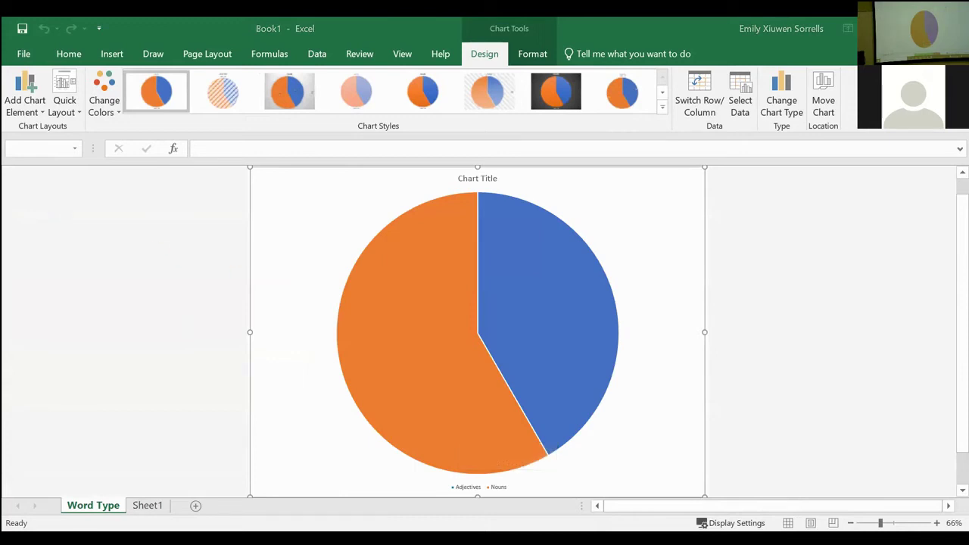
Step: Replace the placeholder chart title with 'Word Frequency'
left_click(639, 186)
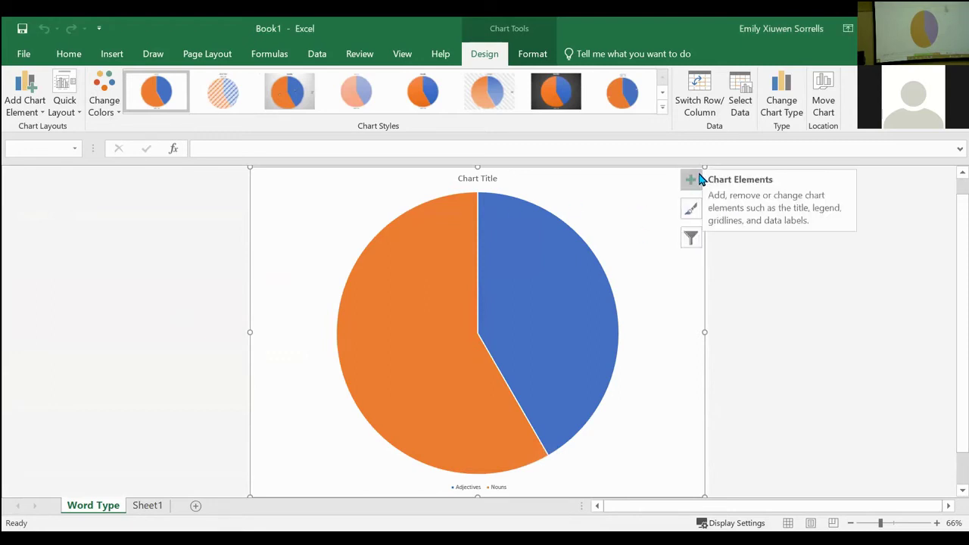
left_click(461, 179)
triple_click(497, 179)
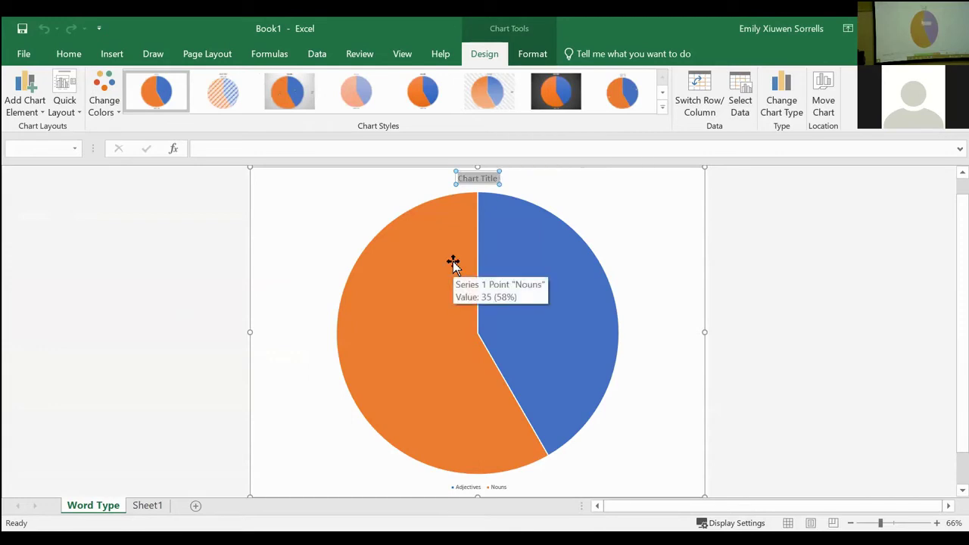
type("Word Frequency")
key("Escape")
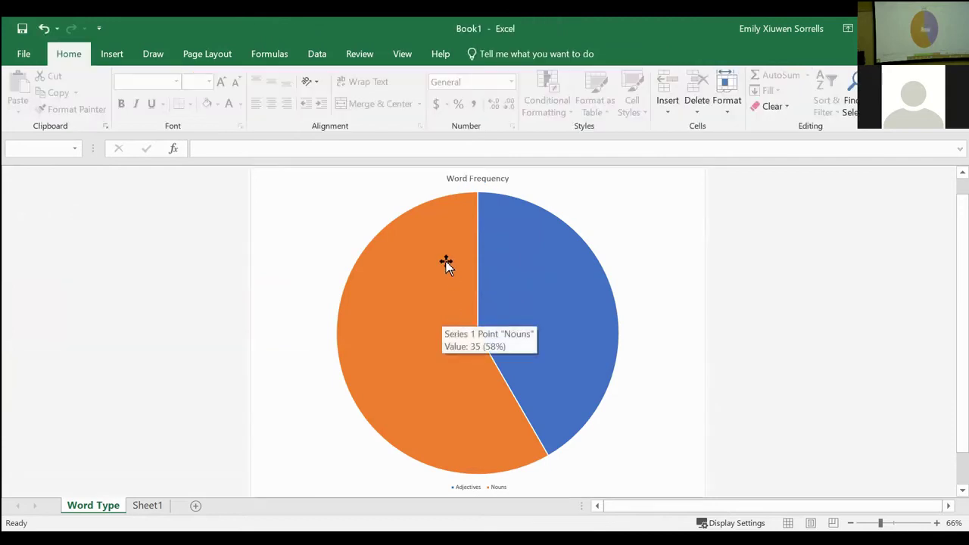
Step: Enlarge the Word Frequency title to font size 32
left_click(485, 177)
left_click_drag(502, 177, 439, 178)
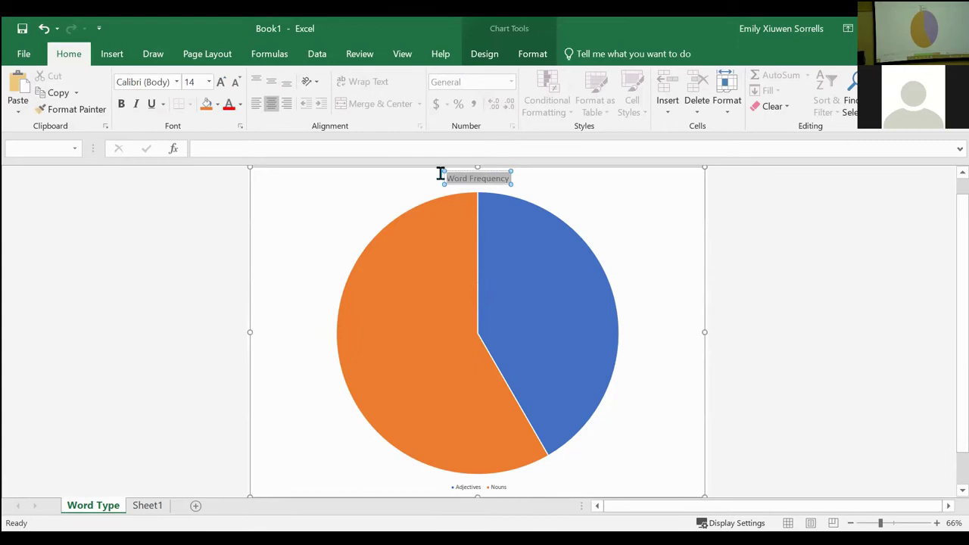
left_click(209, 81)
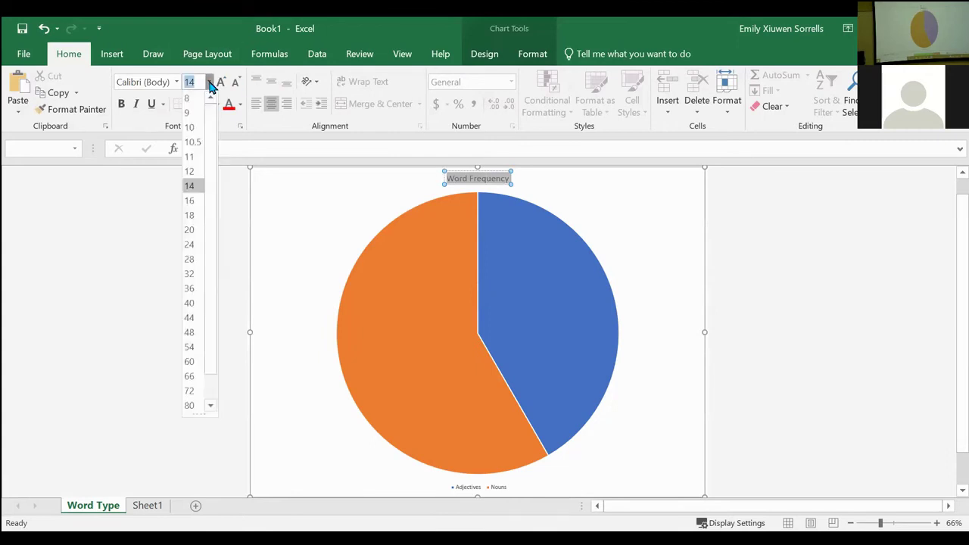
left_click(189, 276)
left_click(786, 296)
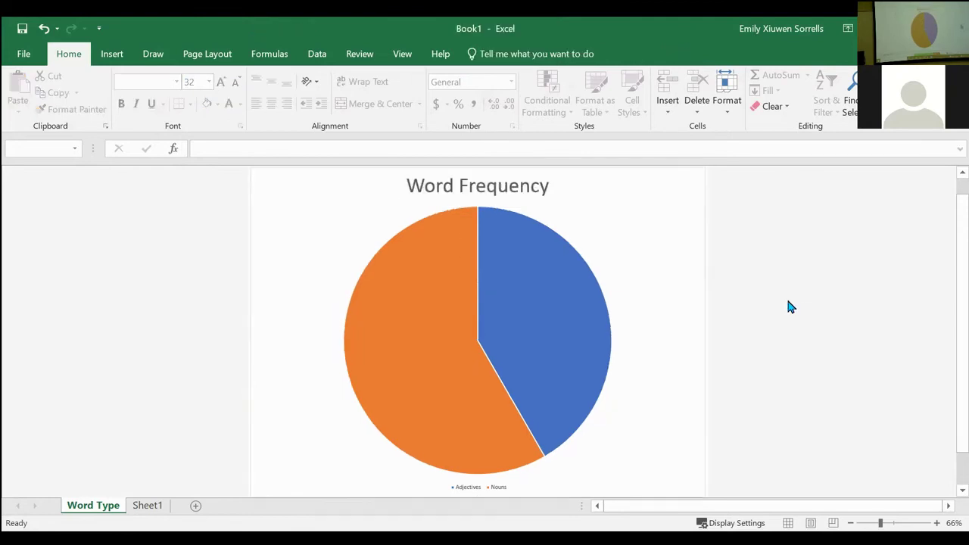
Step: Set the Adjectives/Nouns legend text to font size 20
left_click(481, 487)
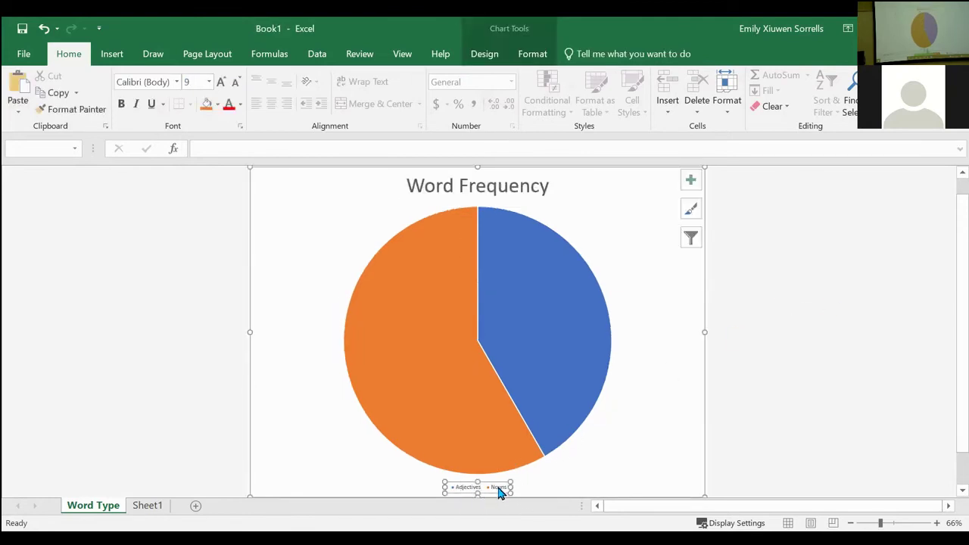
left_click(209, 82)
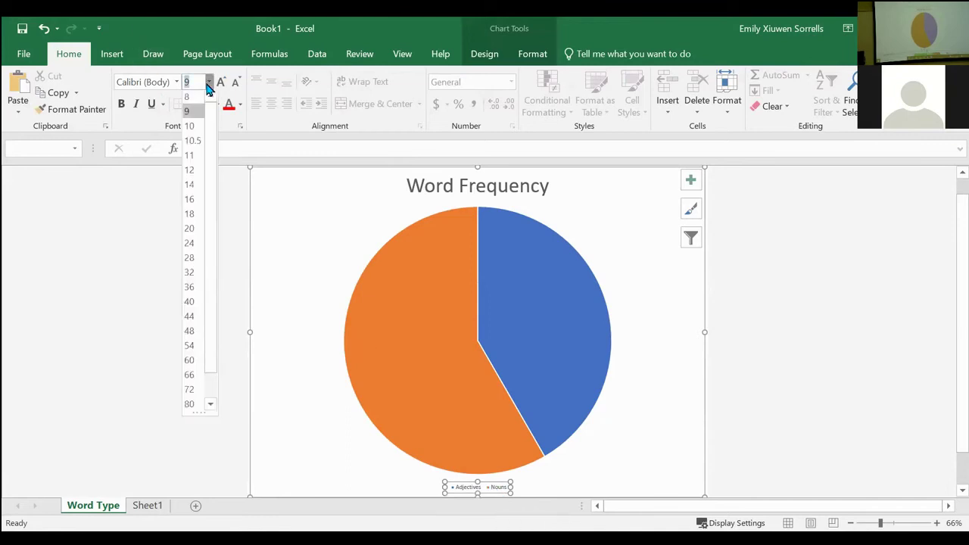
left_click(189, 230)
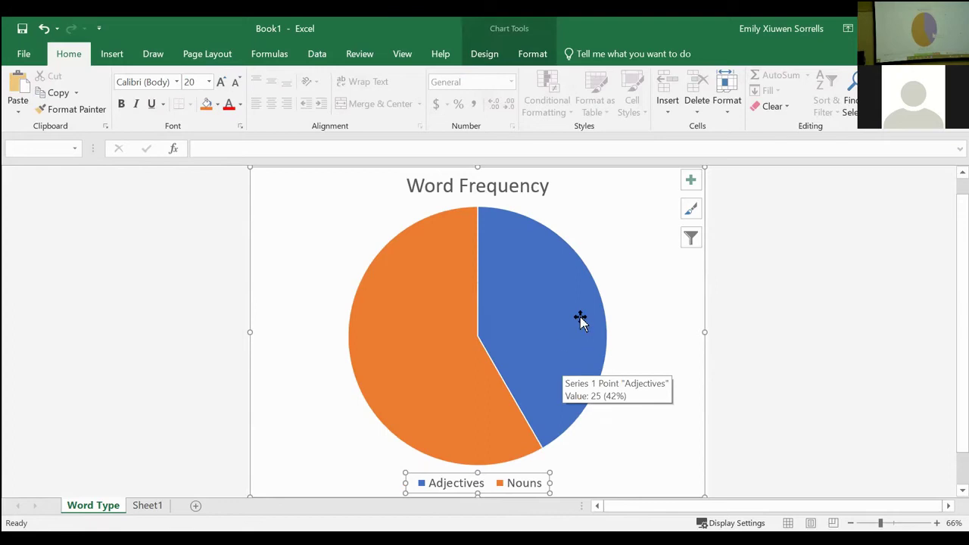
Step: Add data labels to the pie slices showing Percentage instead of Value
key("Escape")
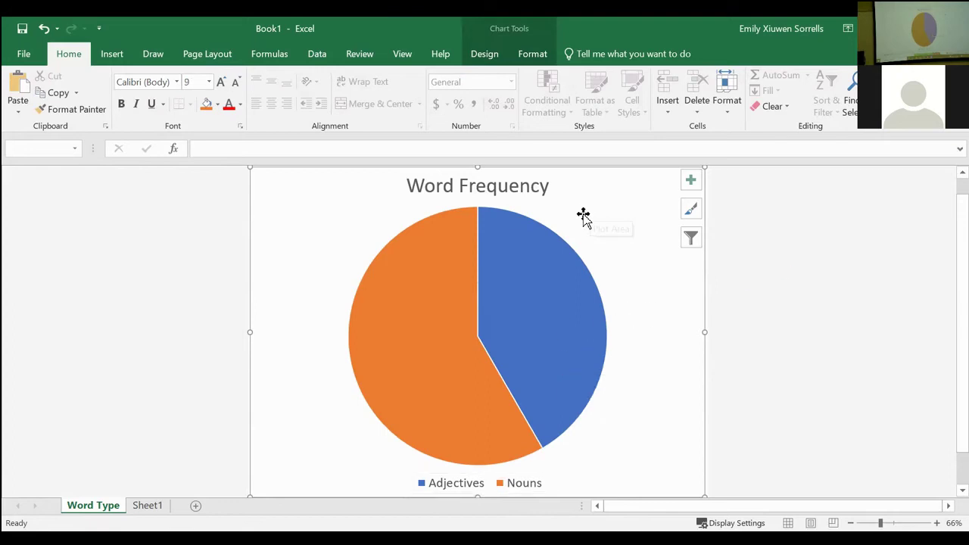
left_click(690, 182)
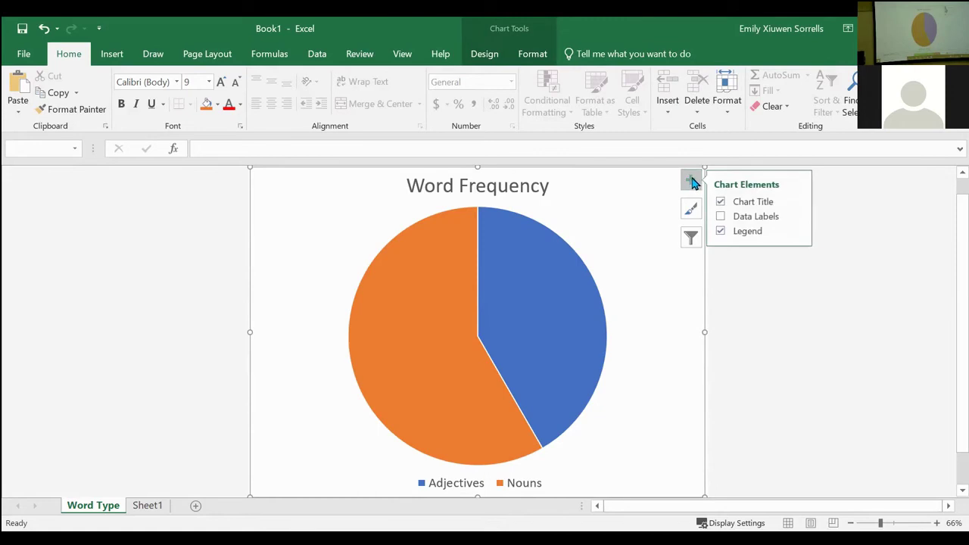
left_click(719, 218)
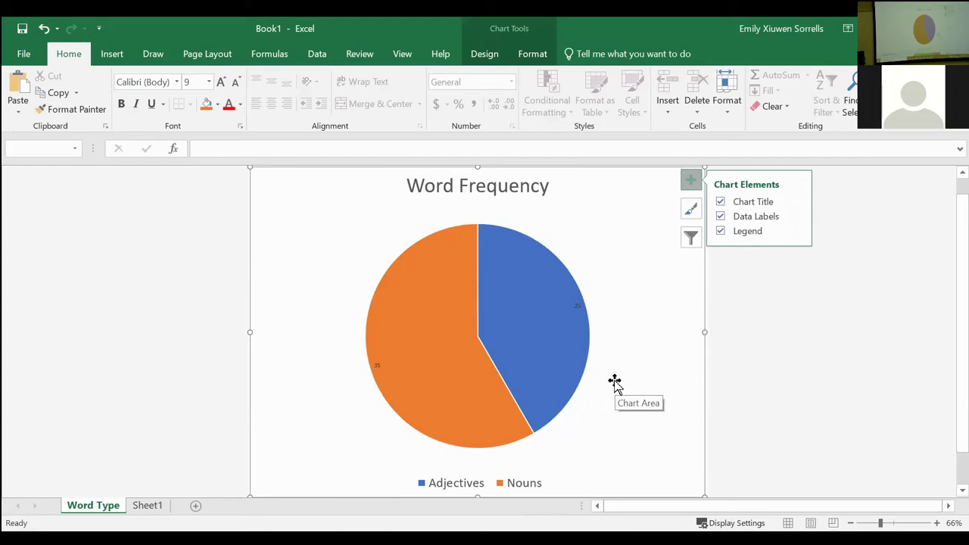
left_click(797, 216)
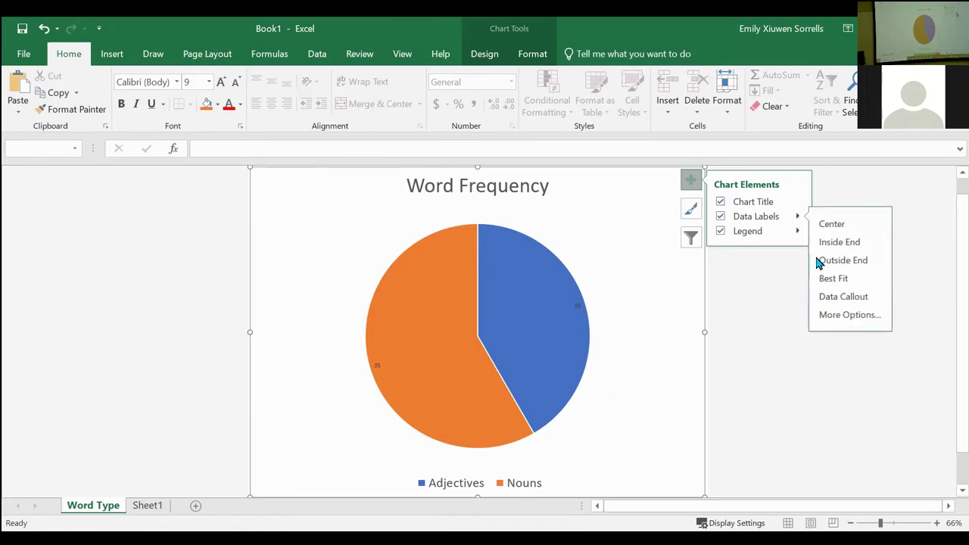
left_click(841, 317)
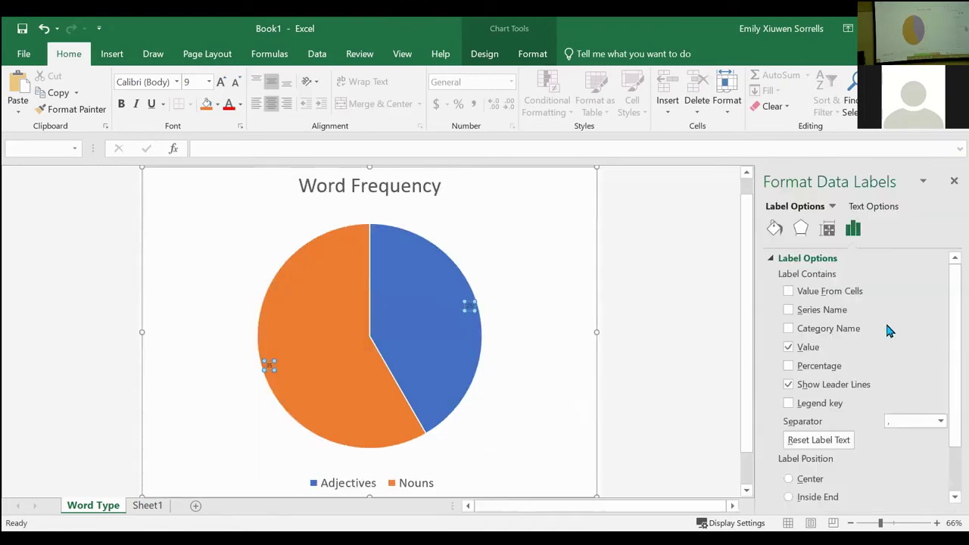
left_click(789, 348)
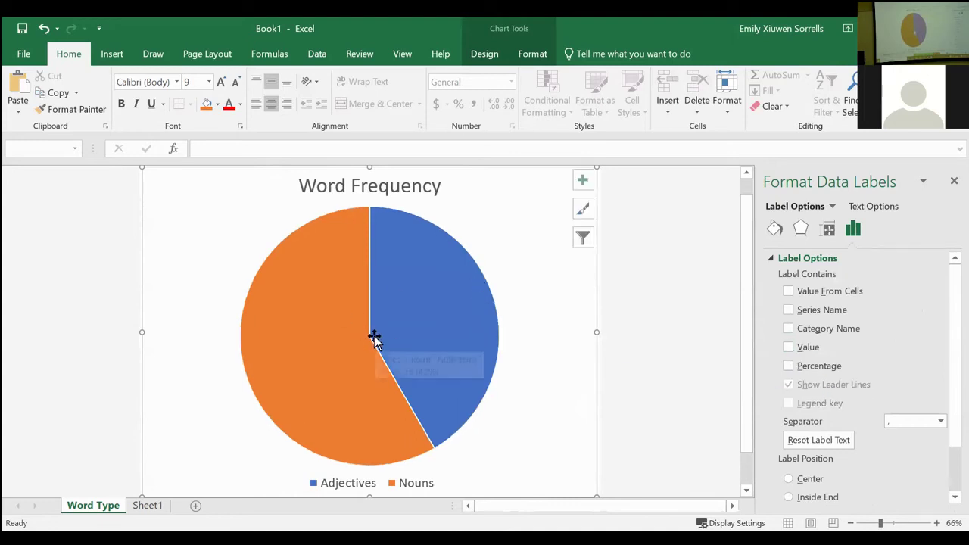
left_click(788, 366)
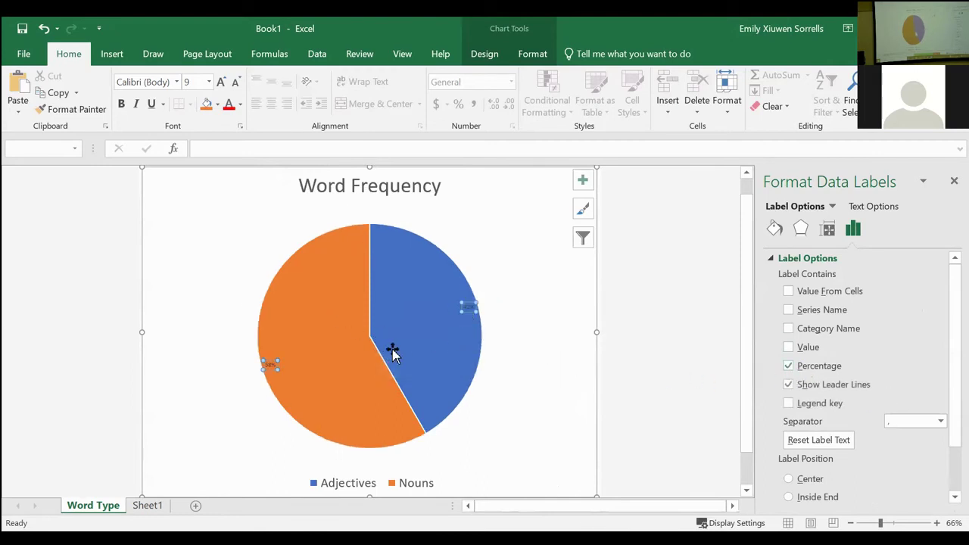
mouse_move(395, 350)
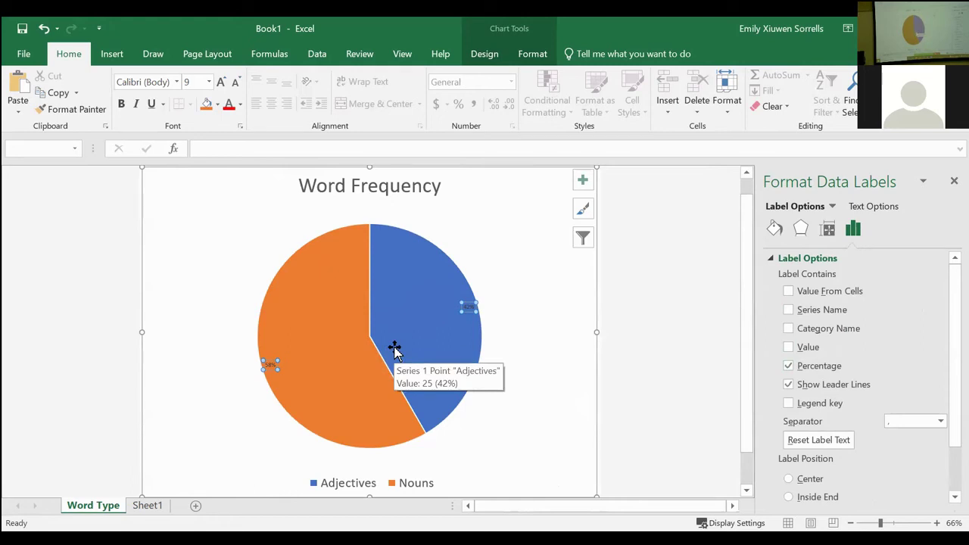
Step: Enlarge the 58% and 42% percentage labels to font size 20
scroll(394, 348, "up", 1)
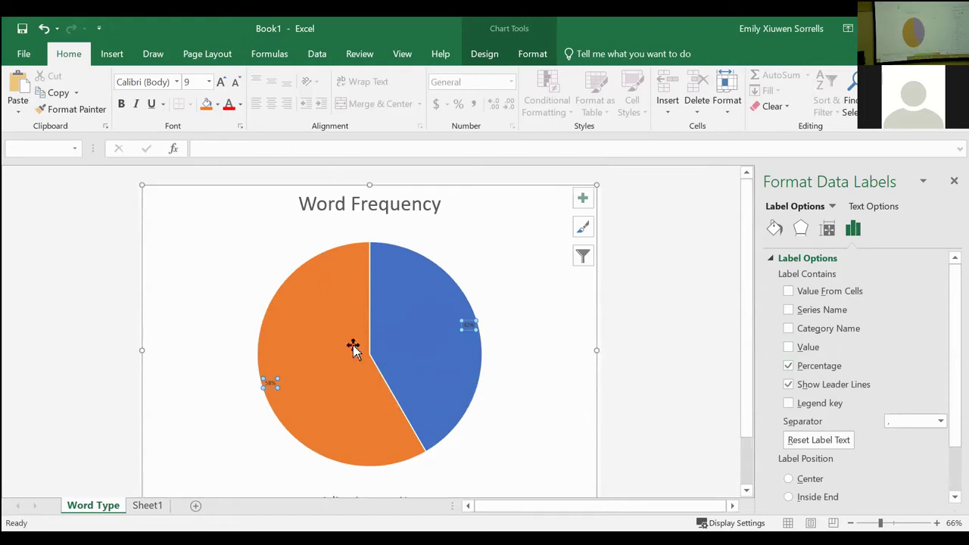
left_click(209, 82)
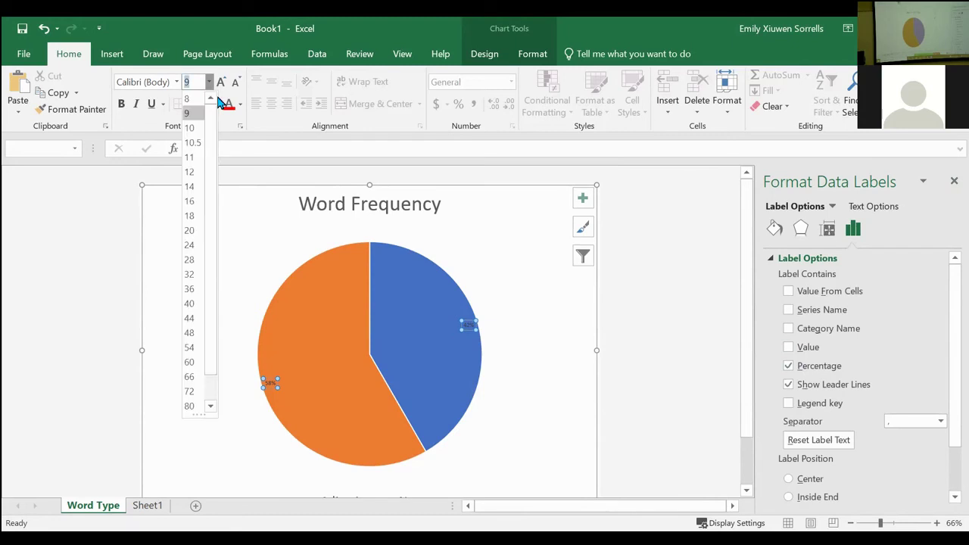
left_click(189, 230)
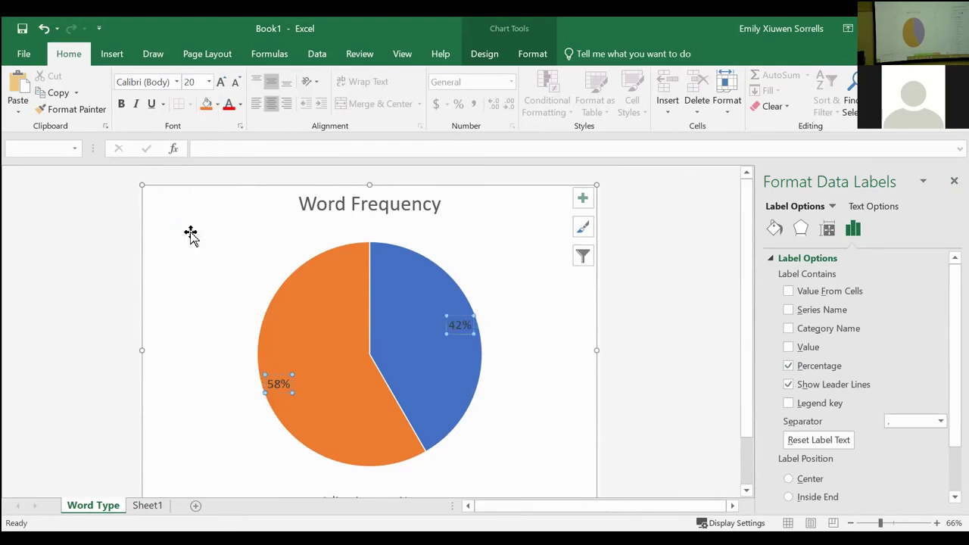
left_click(673, 371)
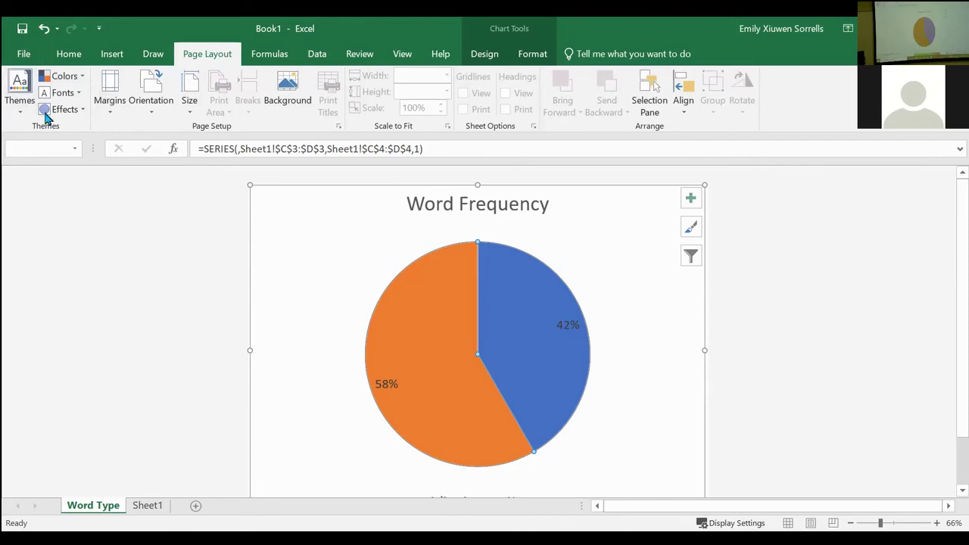
left_click(82, 77)
left_click(96, 210)
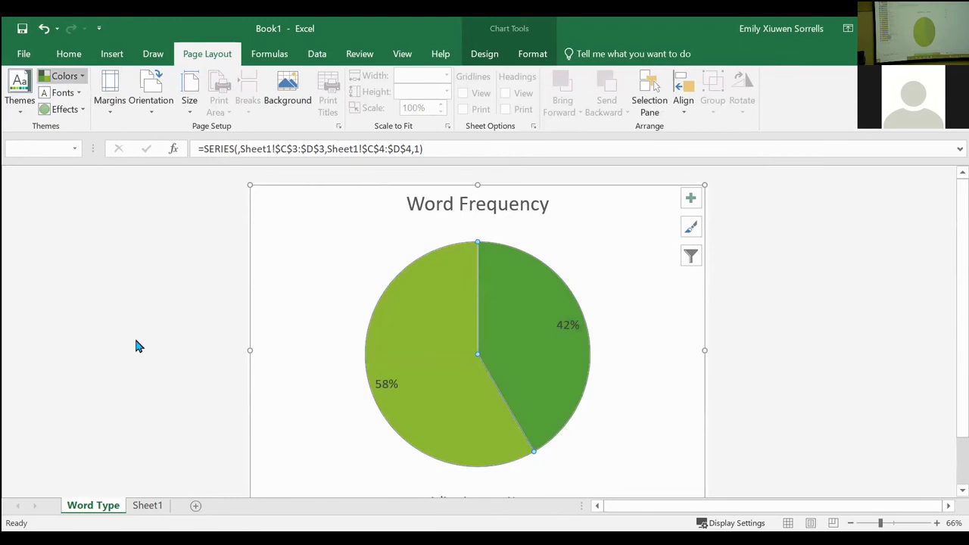
scroll(123, 218, "down", 1)
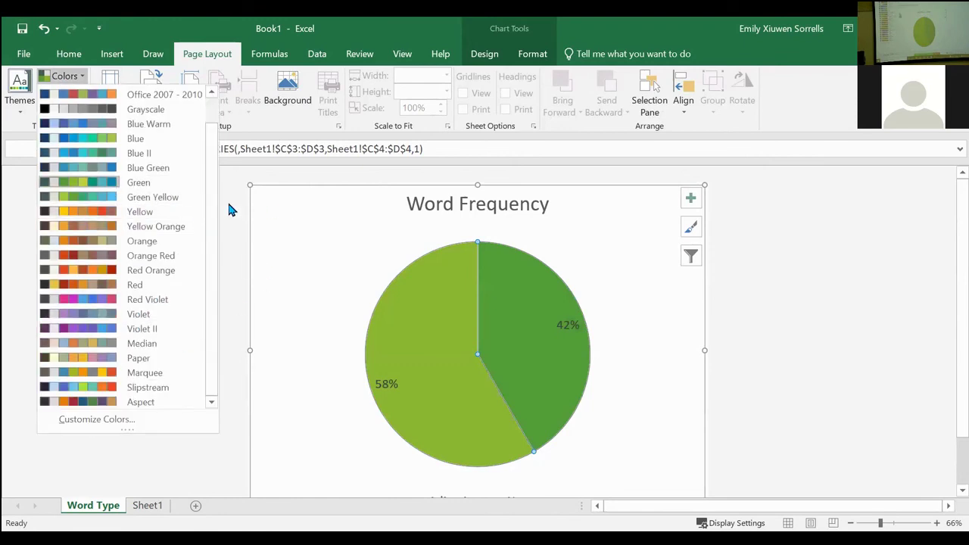
left_click(43, 29)
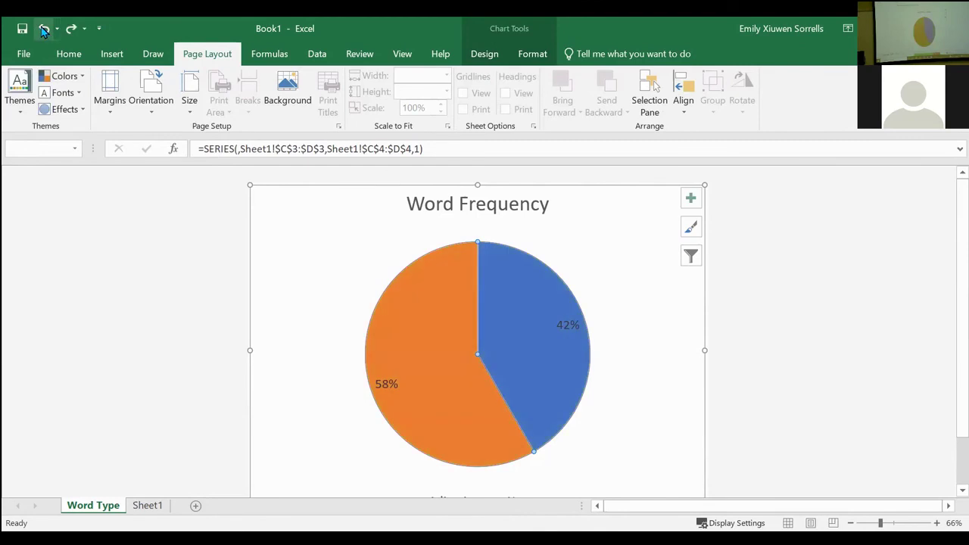